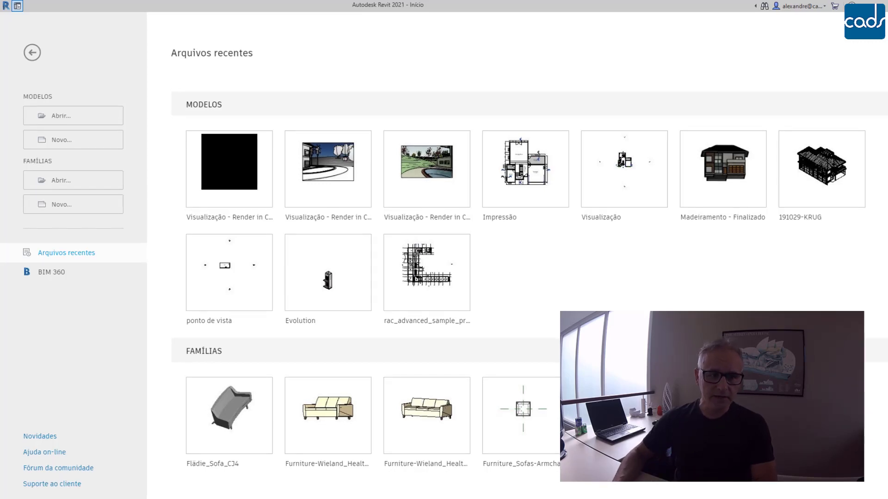
- Create a new project from the Modelo de arquitetura template
left_click(72, 144)
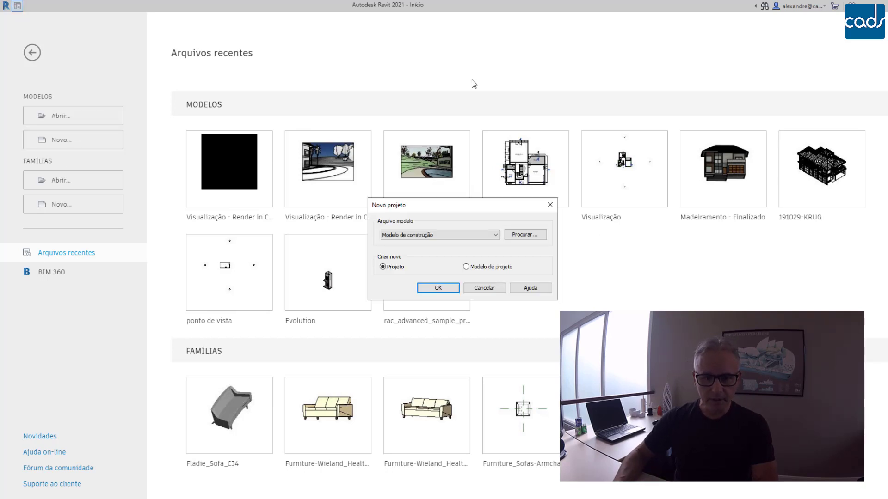
left_click(470, 235)
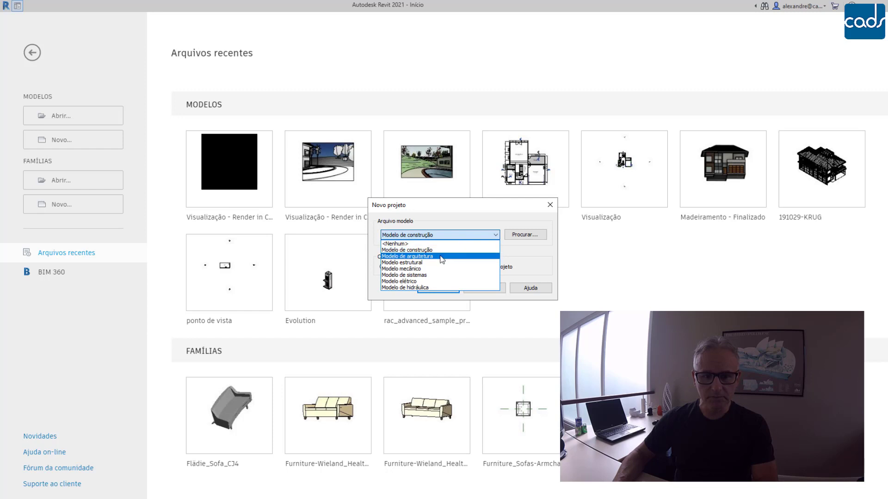
left_click(441, 256)
left_click(437, 287)
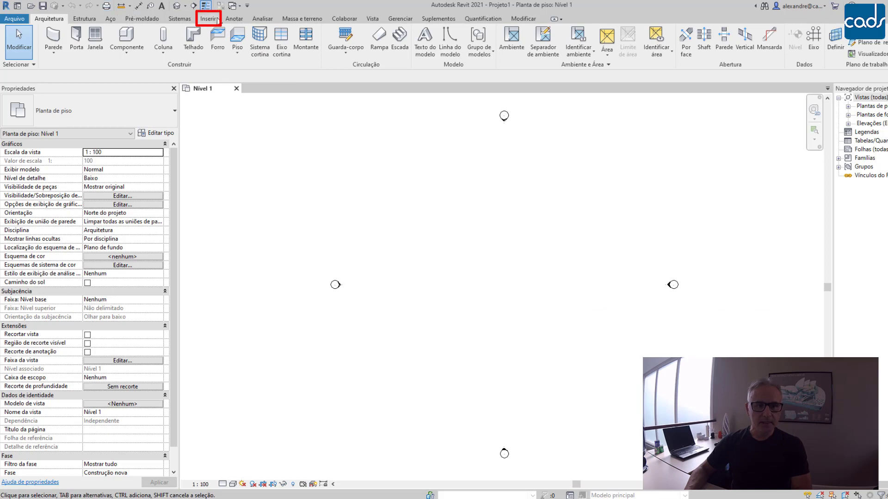
- Link the IFC file 191029-KRUG.ifc from the desktop (Área de Trabalho) into the project
left_click(208, 19)
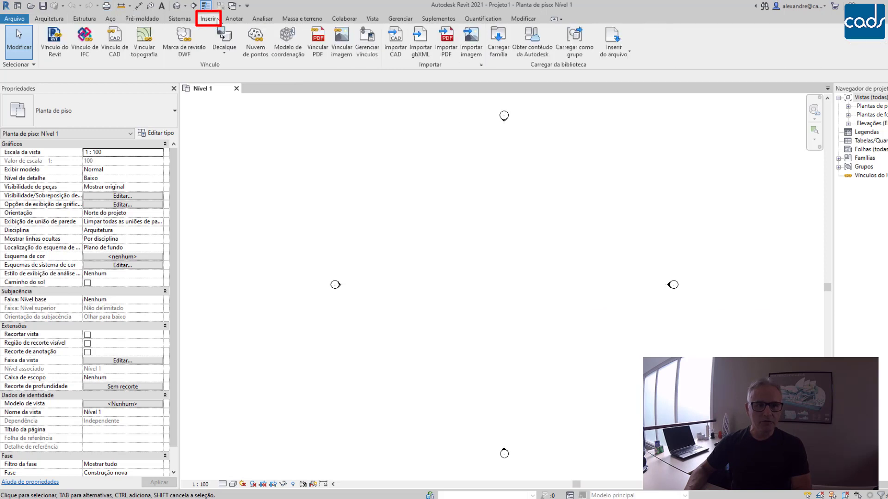
left_click(88, 39)
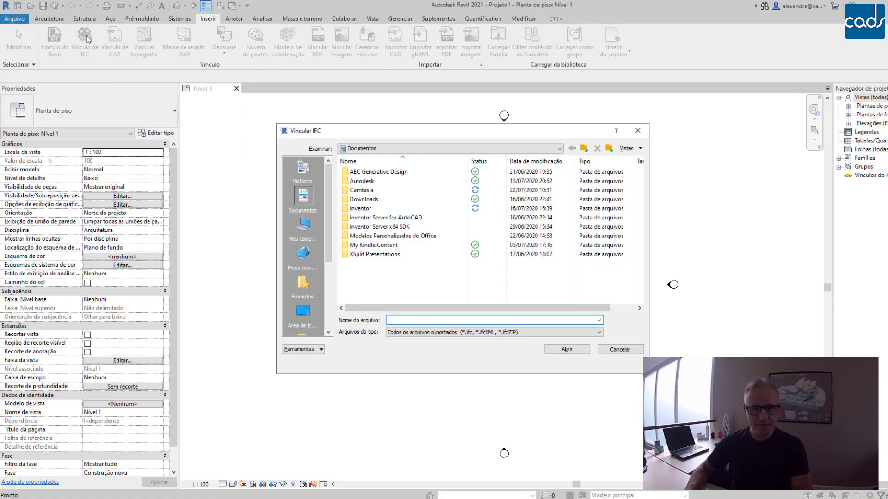
left_click(371, 148)
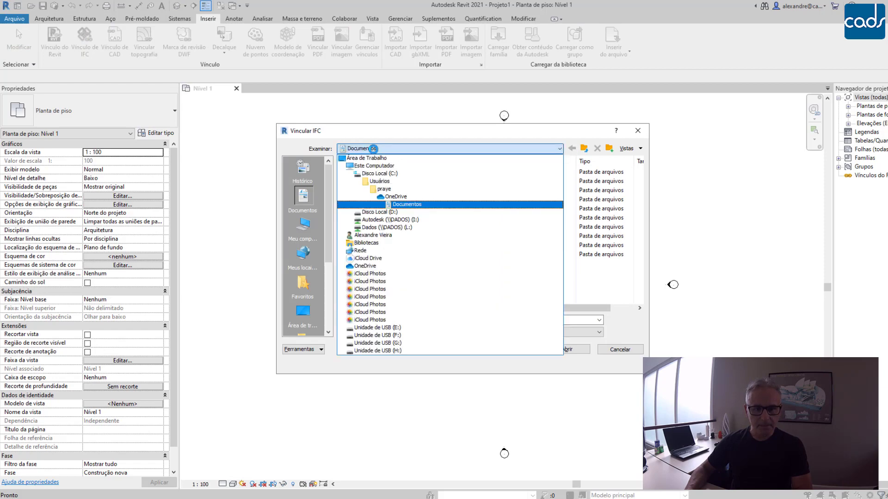
left_click(367, 157)
scroll(372, 241, "down", 3)
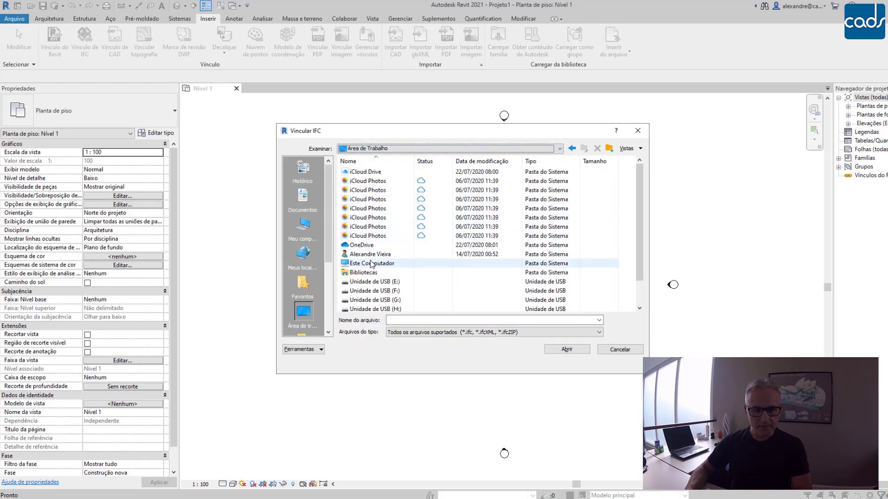
scroll(372, 264, "down", 1)
left_click(370, 299)
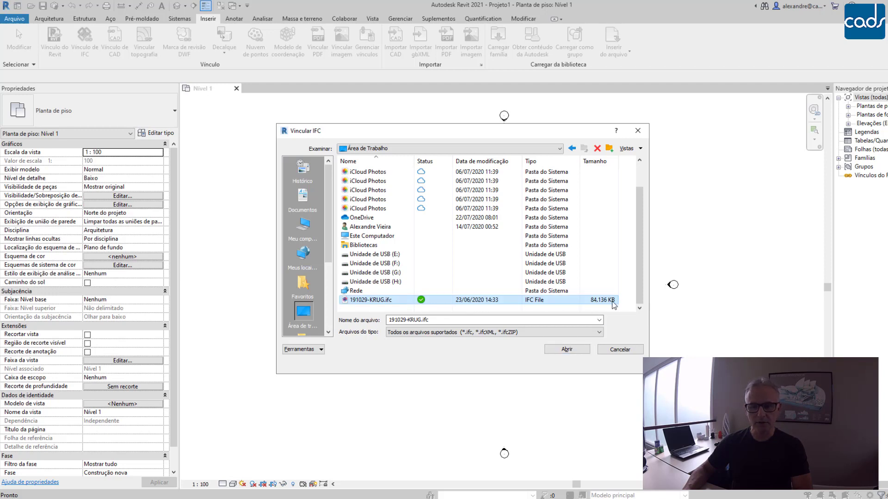
left_click(558, 353)
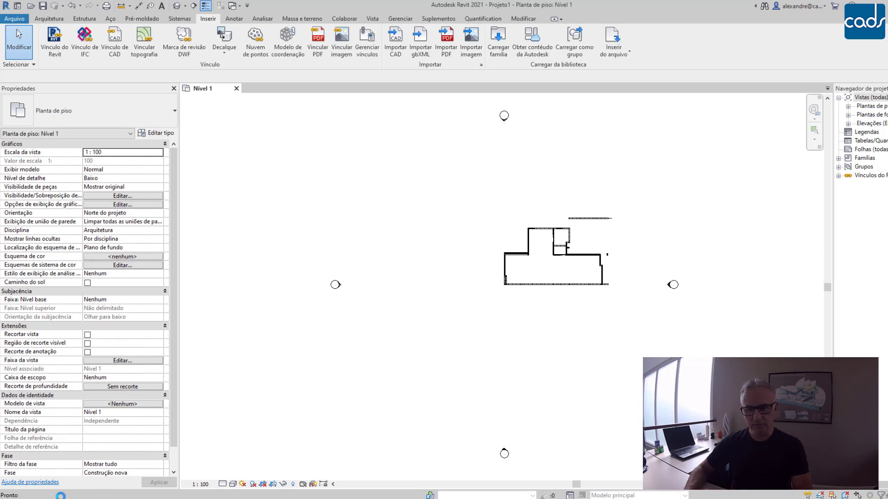
- Select the linked IFC model in the Nível 1 floor plan to check how it is identified, and deselect it
scroll(597, 257, "up", 3)
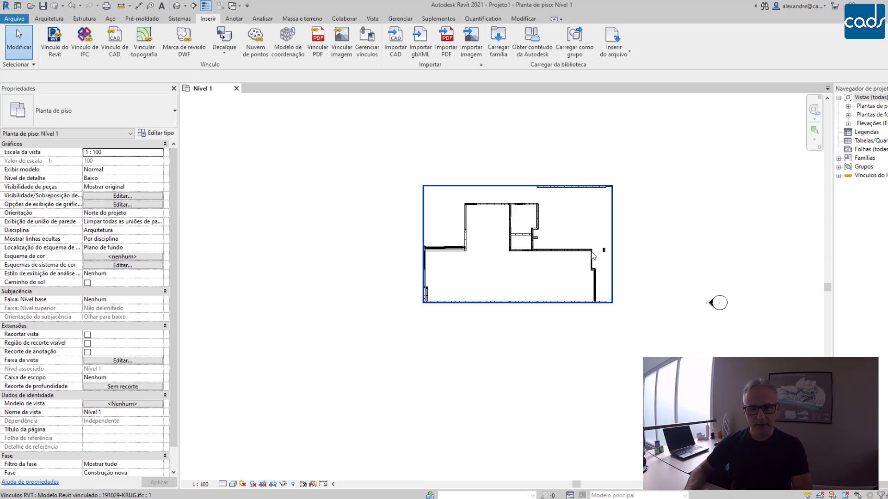
scroll(593, 255, "up", 2)
middle_click_drag(525, 258, 501, 281)
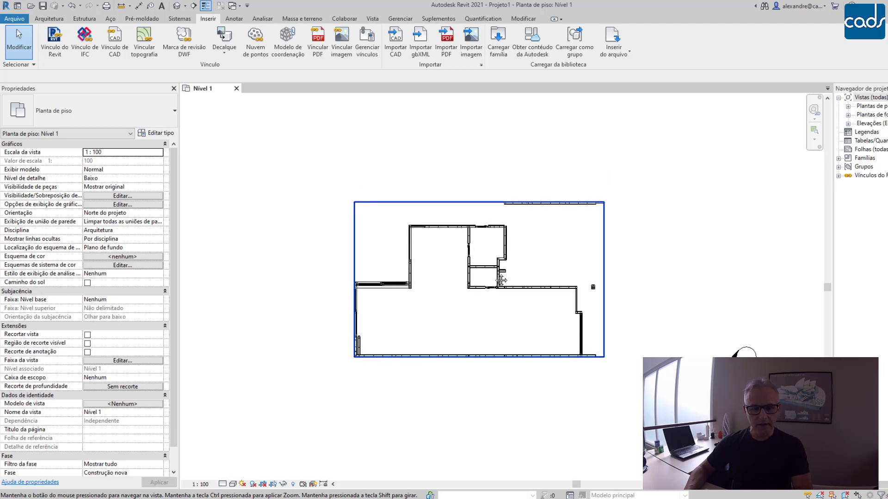
scroll(494, 278, "up", 1)
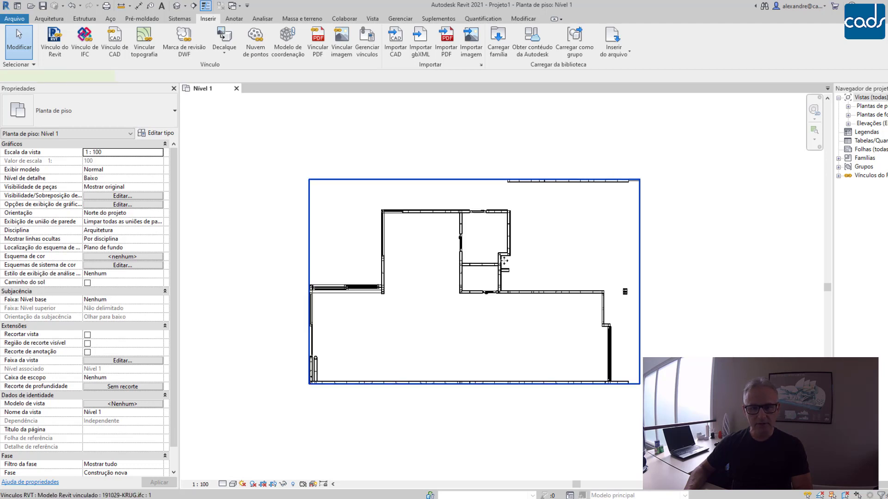
left_click(504, 252)
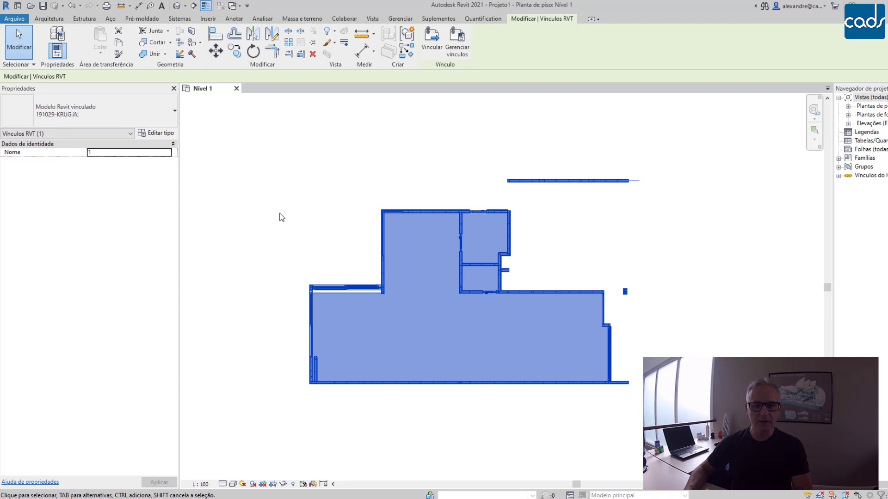
left_click(280, 217)
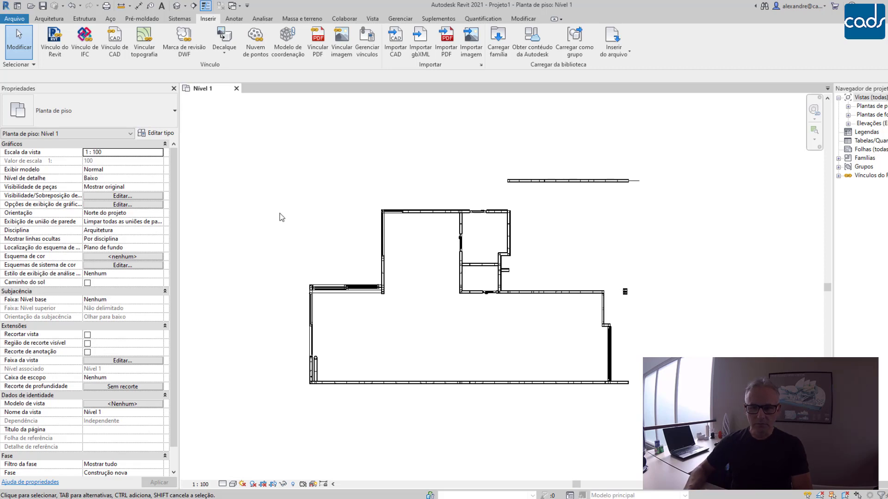
- Examine the linked model's walls, doors and windows up close in the Nível 1 floor plan
scroll(607, 170, "up", 2)
middle_click_drag(552, 211, 671, 135)
scroll(578, 157, "up", 2)
scroll(503, 171, "up", 1)
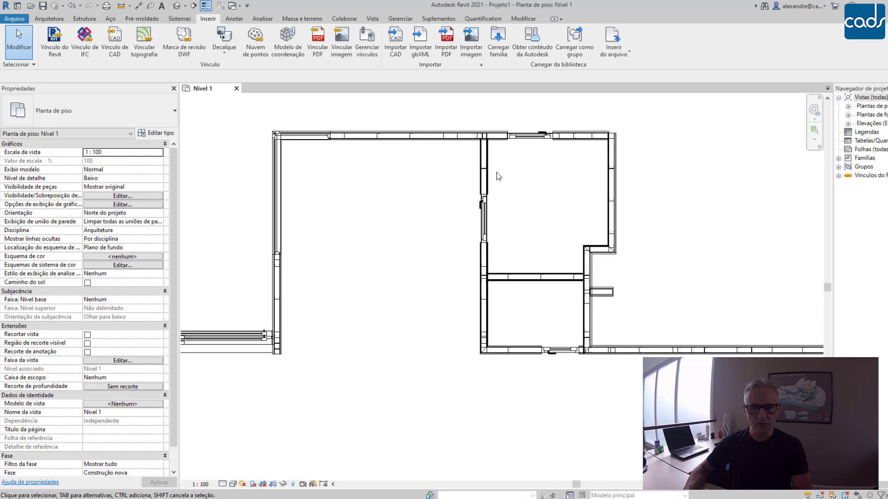
scroll(483, 172, "up", 1)
scroll(409, 169, "up", 2)
scroll(525, 171, "up", 2)
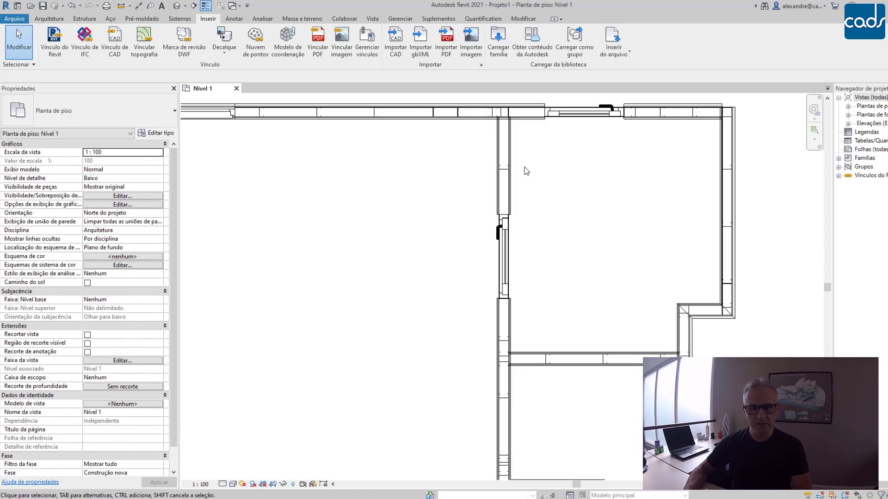
scroll(525, 169, "down", 4)
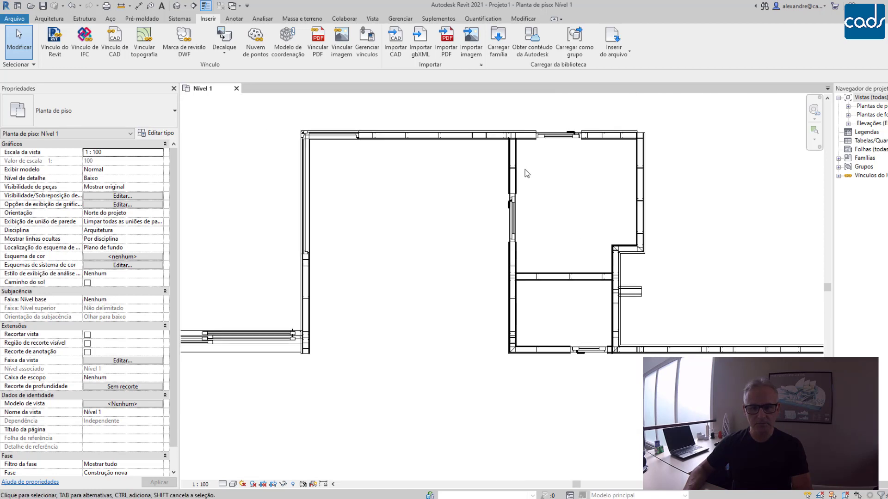
scroll(485, 196, "down", 2)
middle_click_drag(486, 196, 424, 206)
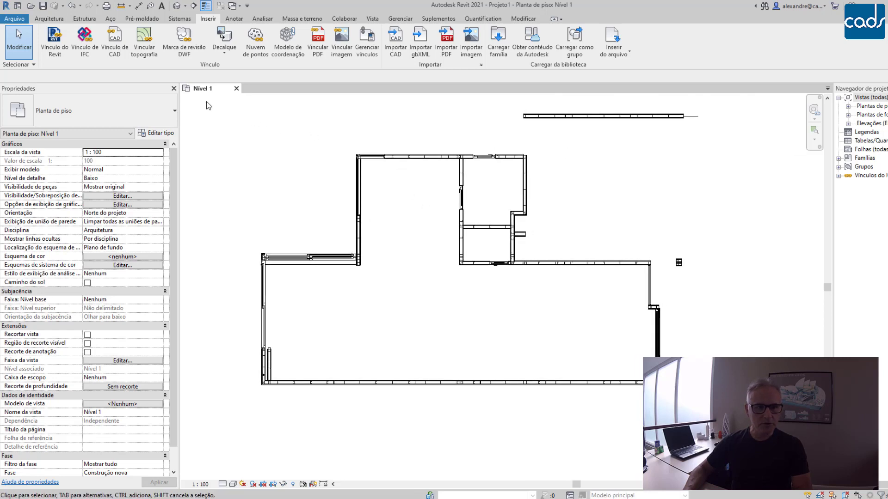
- Open the default 3D view and look at the linked house and its roof up close
left_click(177, 7)
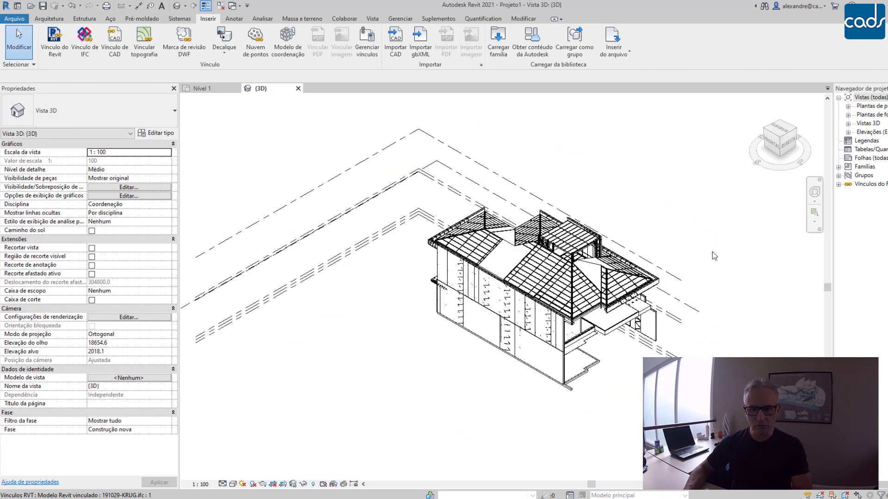
scroll(670, 241, "up", 2)
scroll(643, 235, "up", 2)
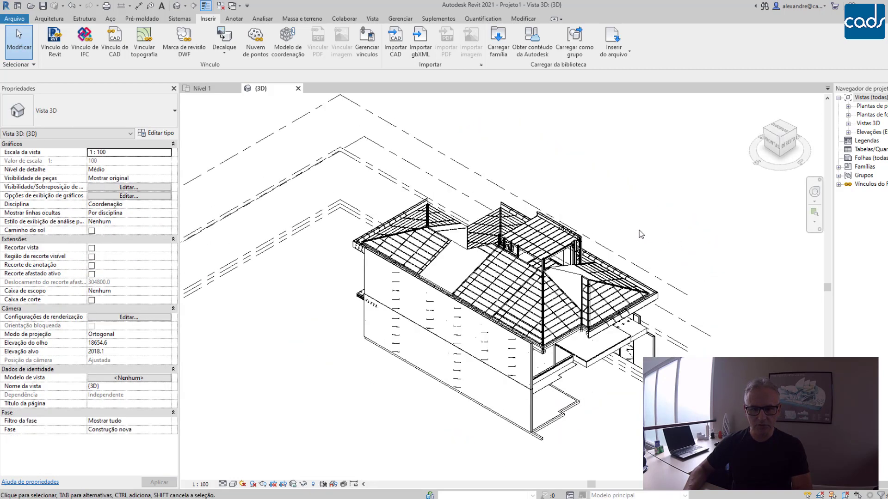
scroll(634, 184, "up", 4)
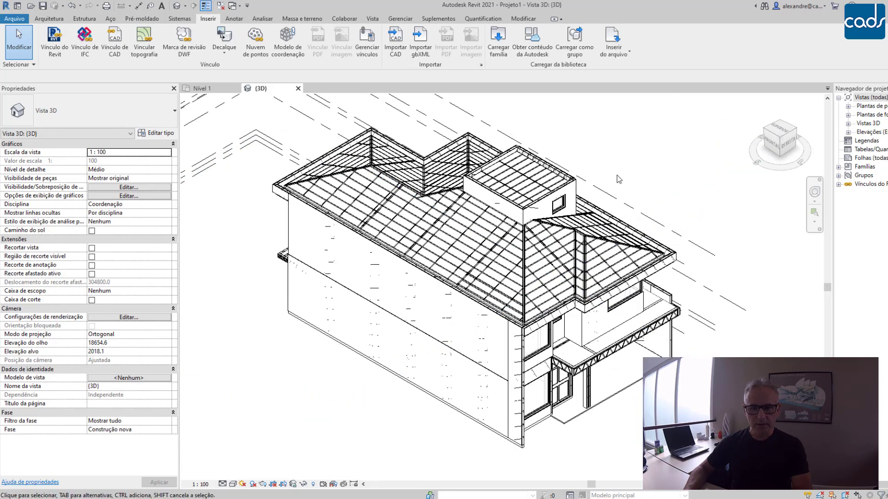
scroll(618, 180, "up", 1)
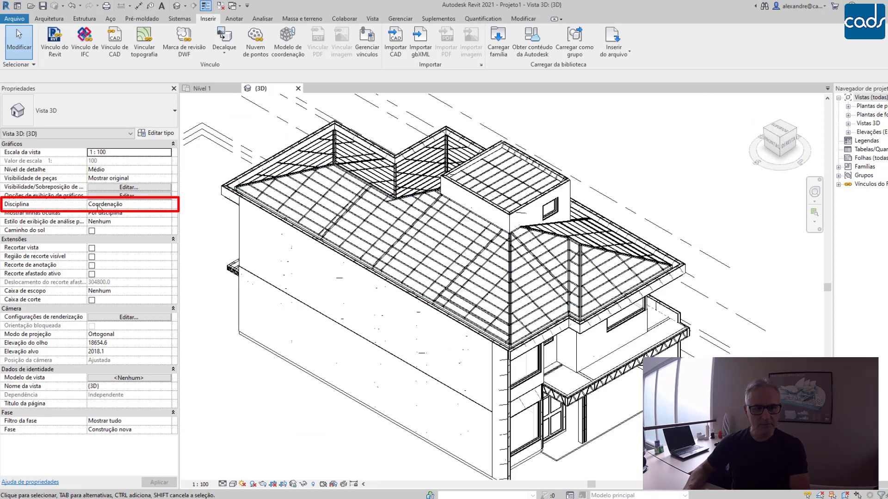
- Try the Mecânica discipline on the 3D view, and set the discipline to Arquitetura
left_click(167, 206)
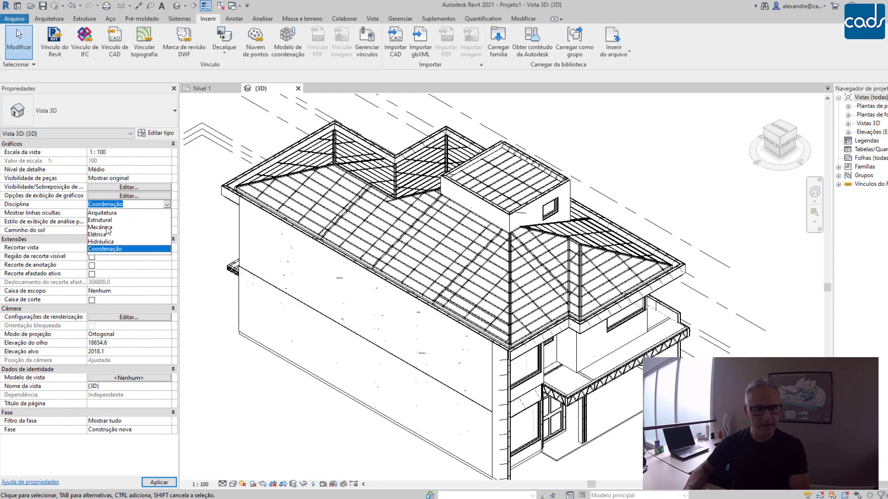
left_click(106, 227)
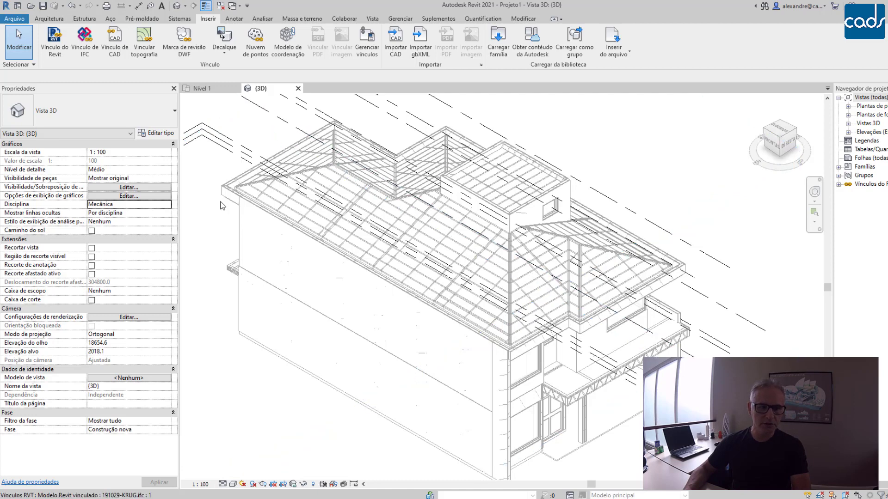
left_click(165, 205)
left_click(167, 205)
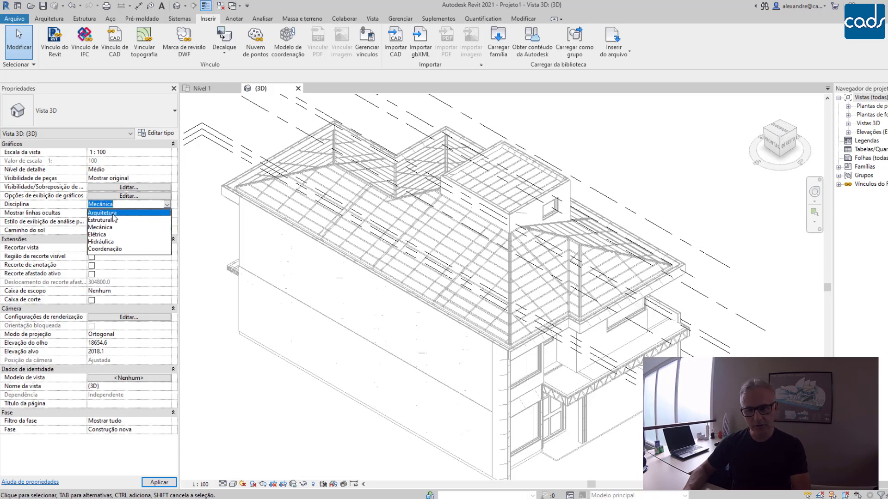
left_click(111, 213)
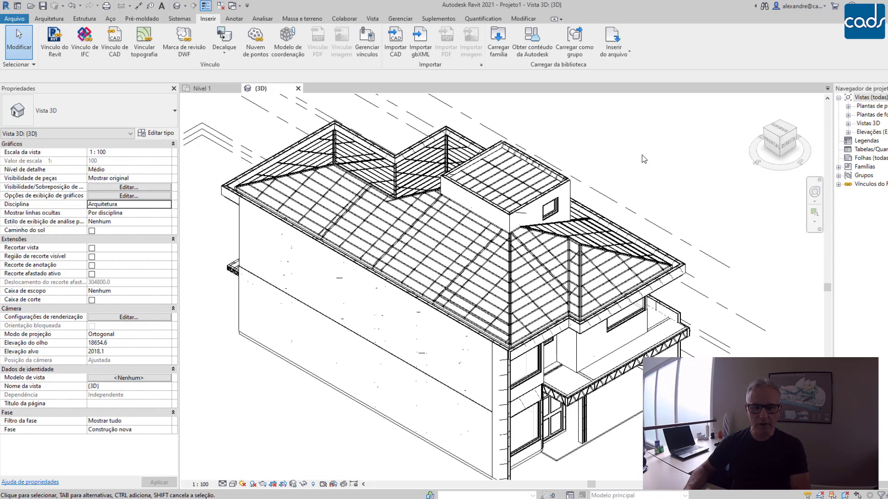
- Hide the Paredes model category in the 3D view's visibility/graphics overrides
middle_click_drag(642, 155, 616, 188)
scroll(631, 126, "down", 1)
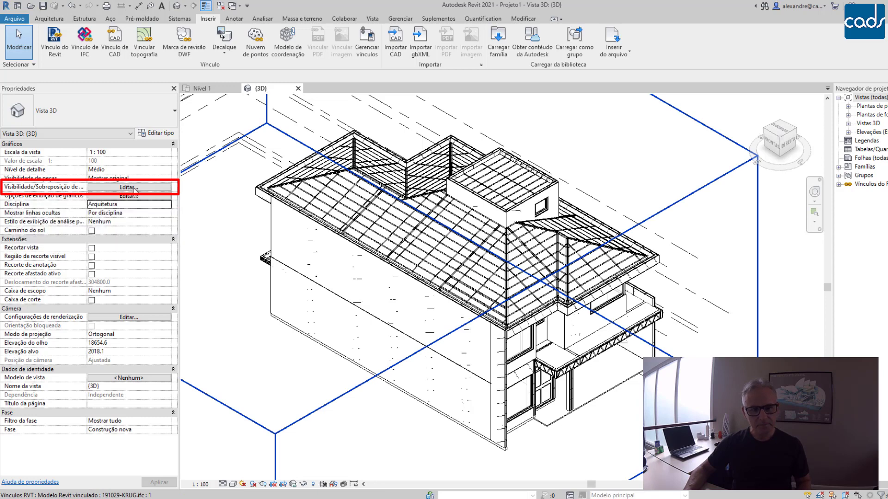
left_click(132, 188)
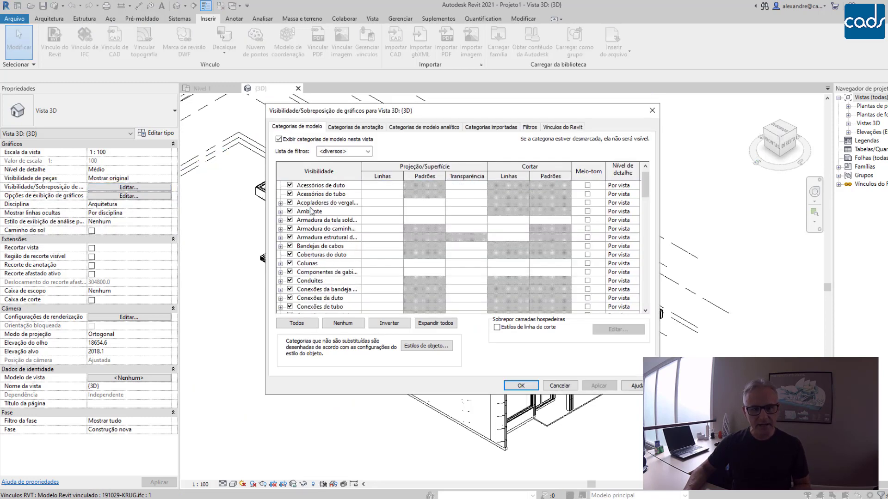
scroll(311, 211, "down", 4)
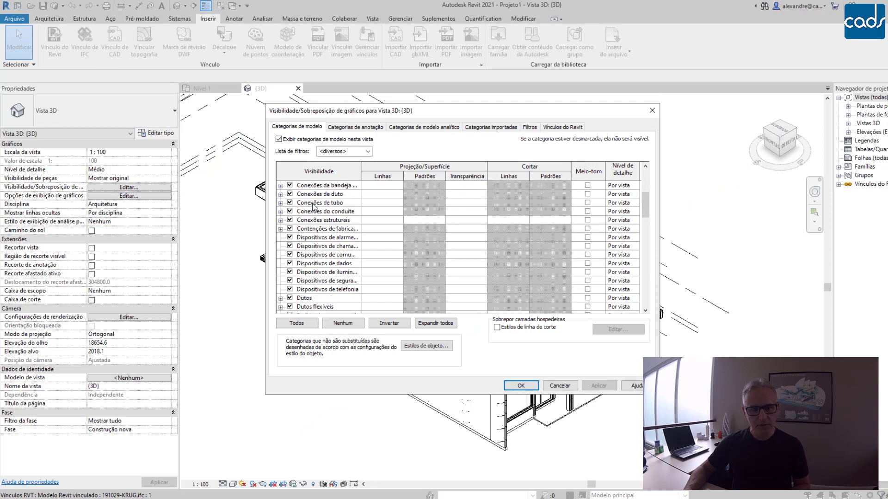
scroll(314, 206, "down", 5)
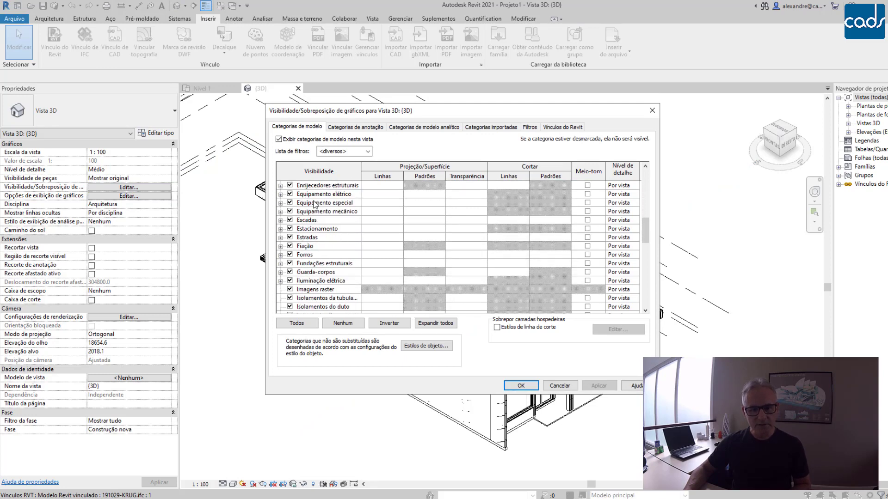
scroll(314, 205, "down", 7)
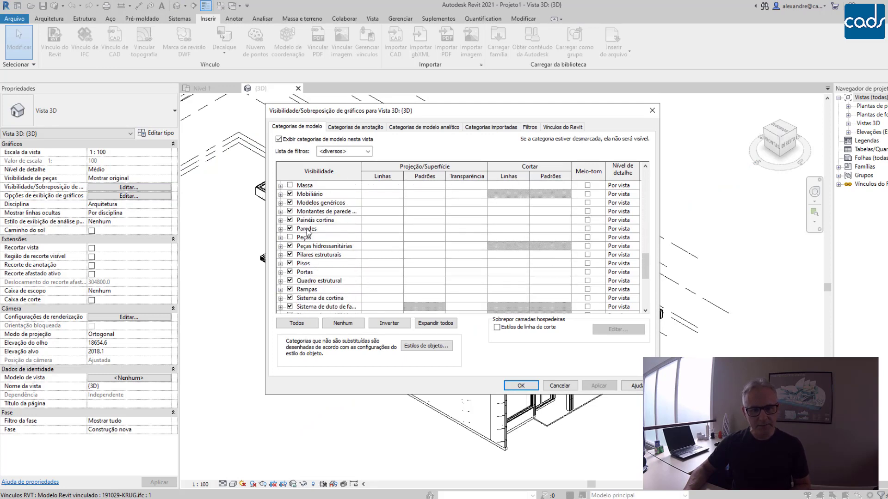
left_click(290, 229)
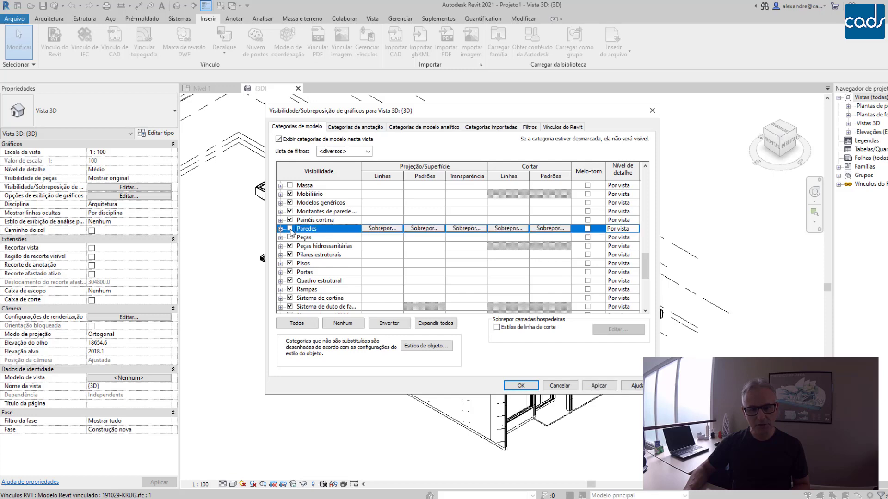
left_click(518, 386)
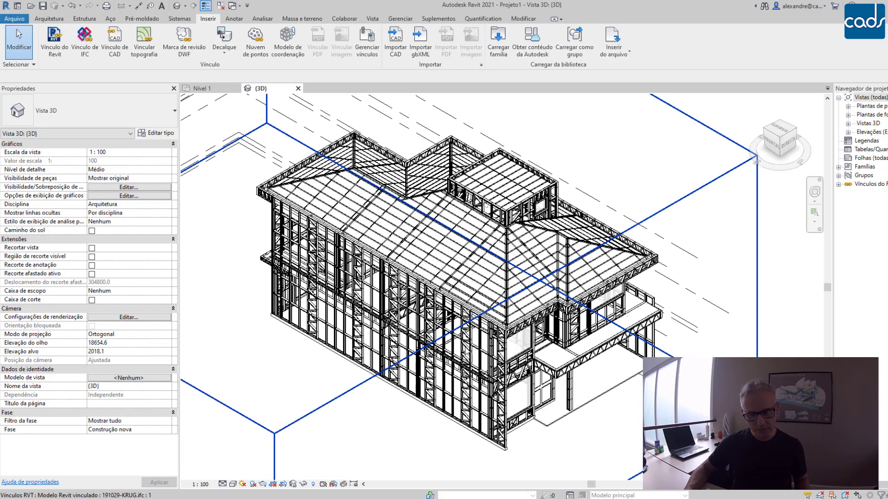
- Examine the linked house's steel framing up close from the front and from an isometric angle in the 3D view
middle_click_drag(458, 350, 435, 208, "shift")
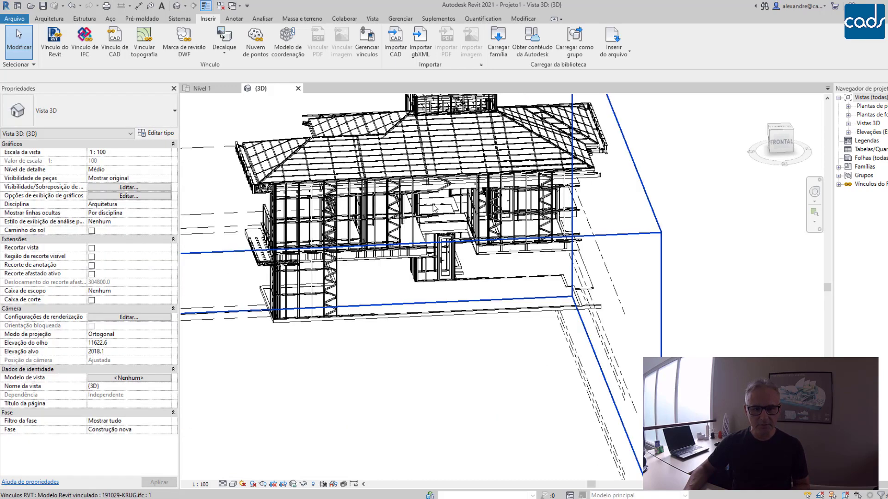
scroll(434, 208, "up", 6)
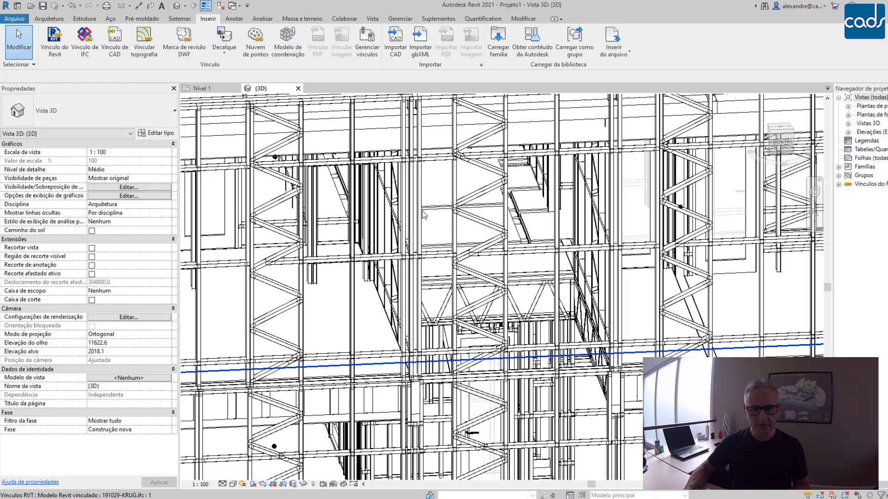
scroll(424, 214, "up", 2)
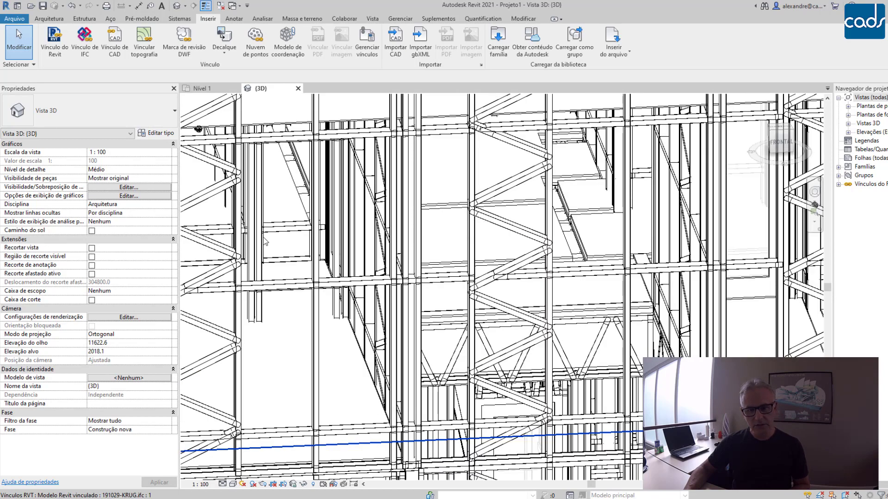
scroll(396, 239, "down", 2)
scroll(395, 238, "down", 5)
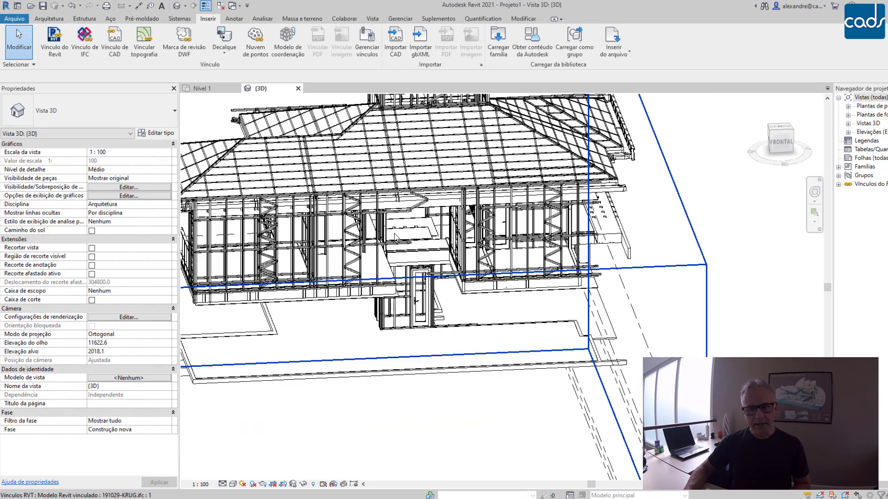
scroll(396, 238, "down", 3)
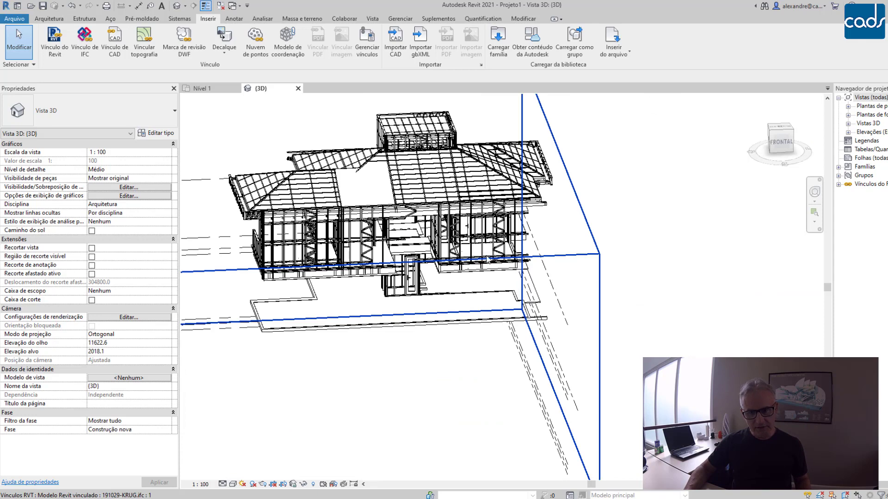
middle_click_drag(488, 259, 565, 243, "shift")
scroll(565, 243, "up", 3)
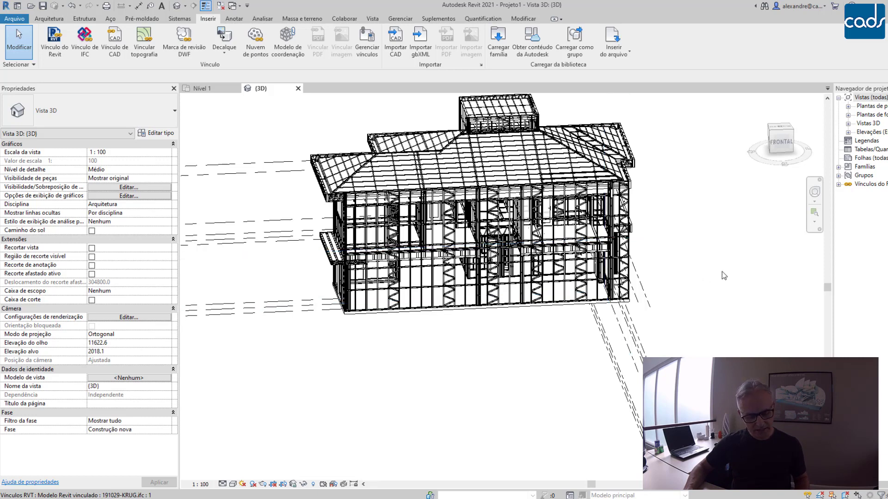
middle_click_drag(722, 291, 619, 139, "shift")
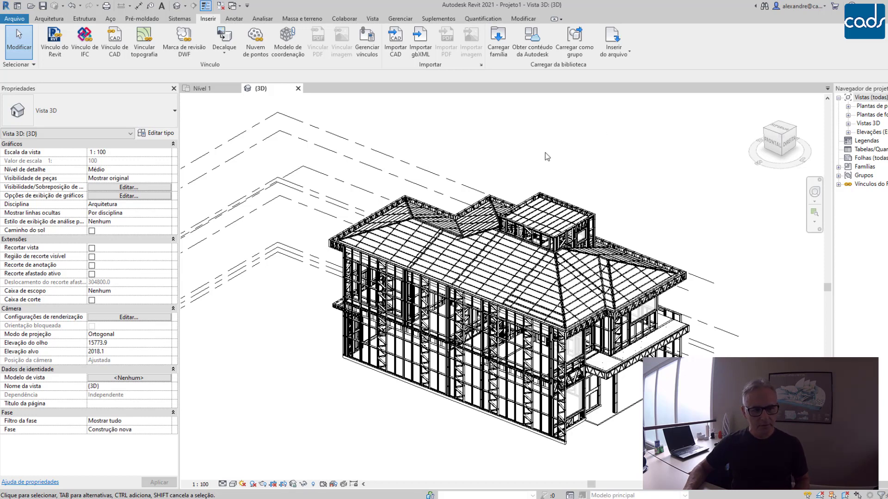
- Try hiding the 191029-KRUG.ifc link in the 3D view's visibility/graphics overrides, and make it visible again
left_click(124, 187)
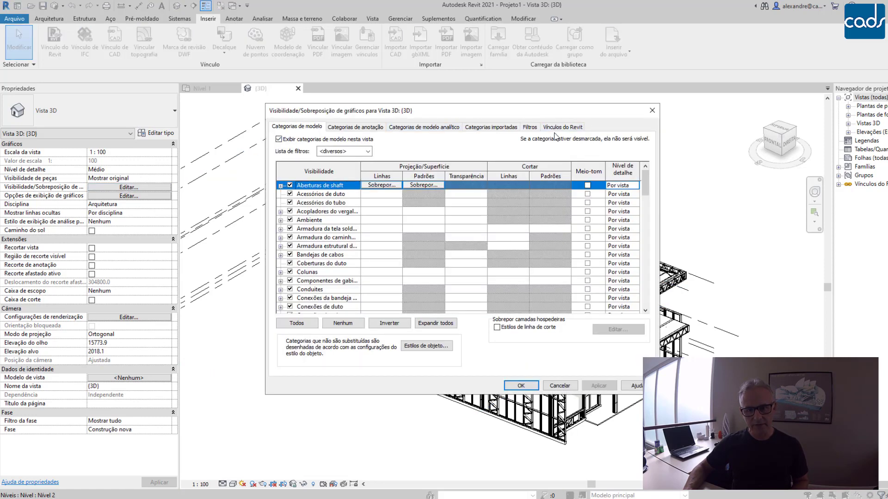
left_click(559, 128)
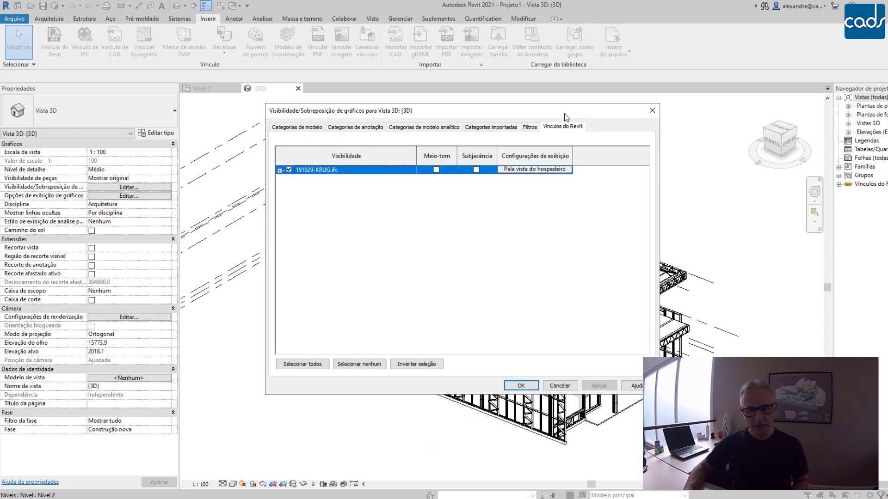
left_click_drag(564, 113, 569, 88)
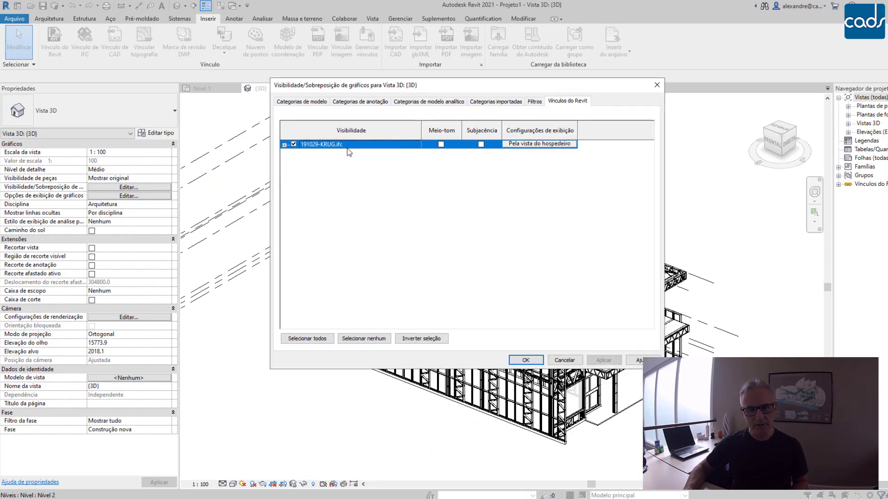
left_click(284, 145)
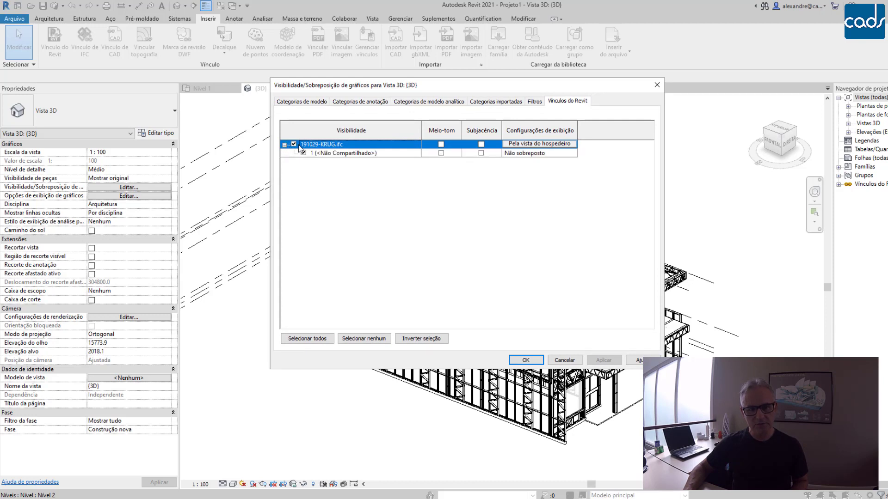
left_click(294, 145)
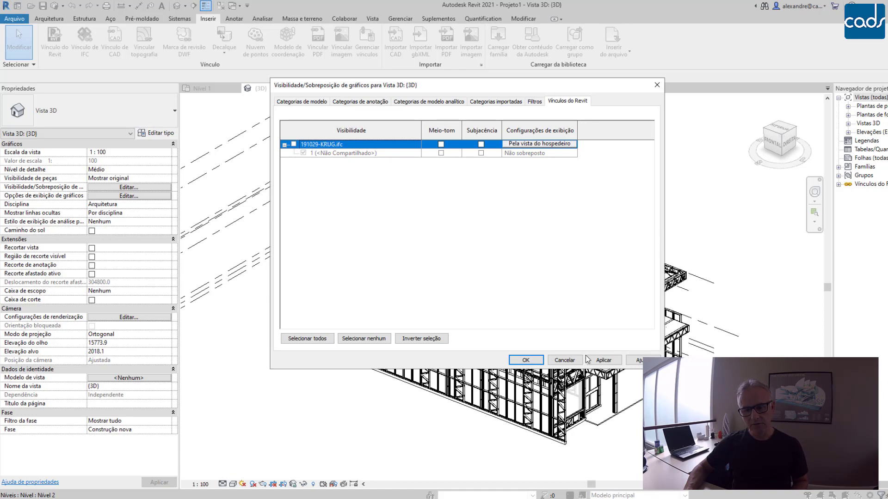
left_click(613, 361)
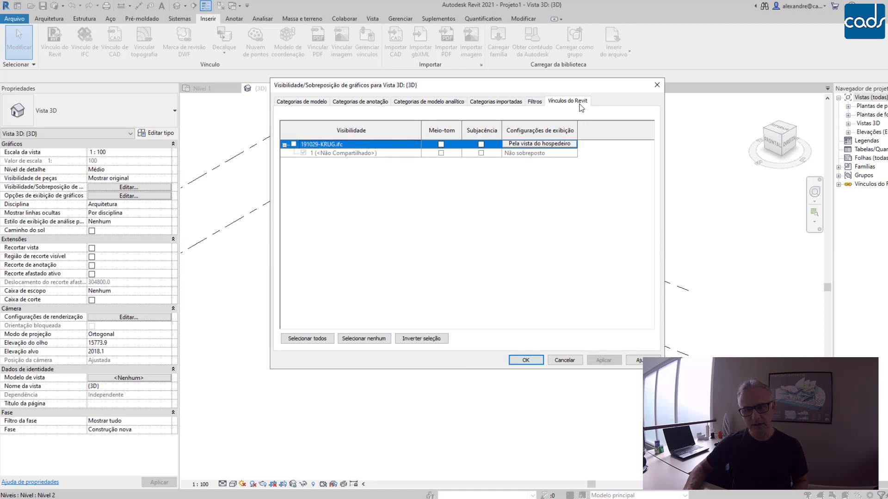
mouse_move(616, 89)
left_mouse_down()
mouse_move(415, 91)
mouse_move(624, 95)
left_mouse_up()
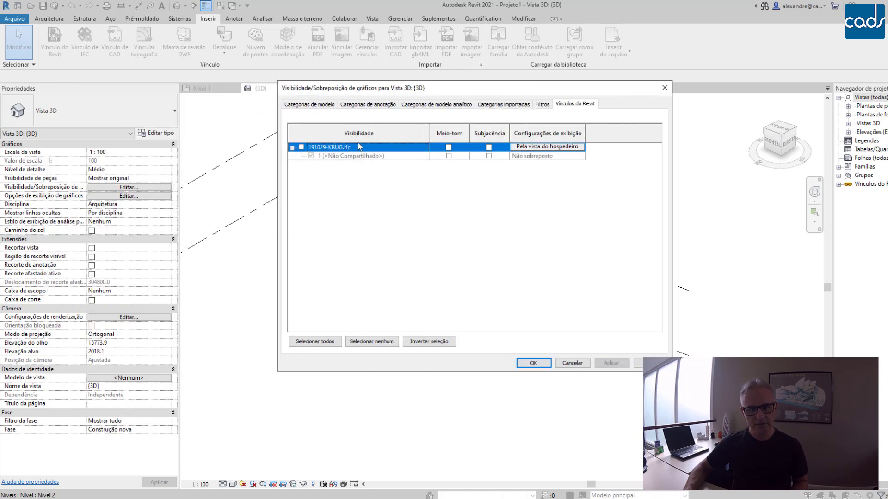
left_click(301, 147)
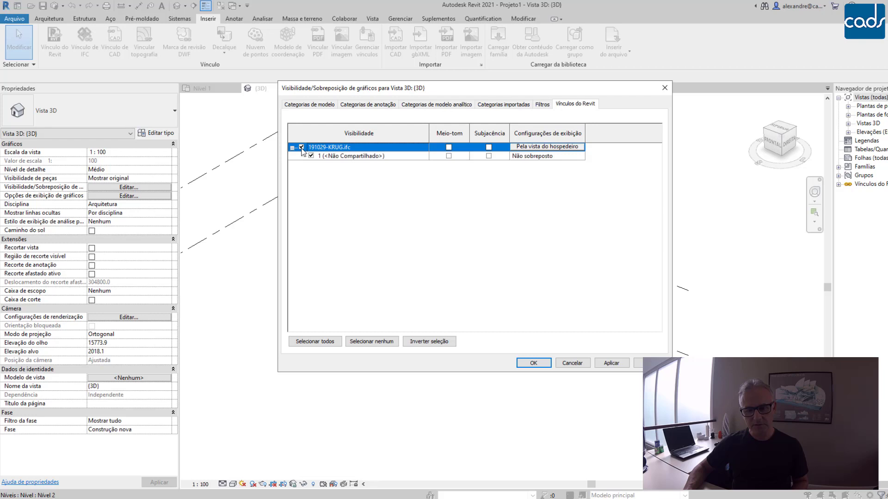
left_click(534, 366)
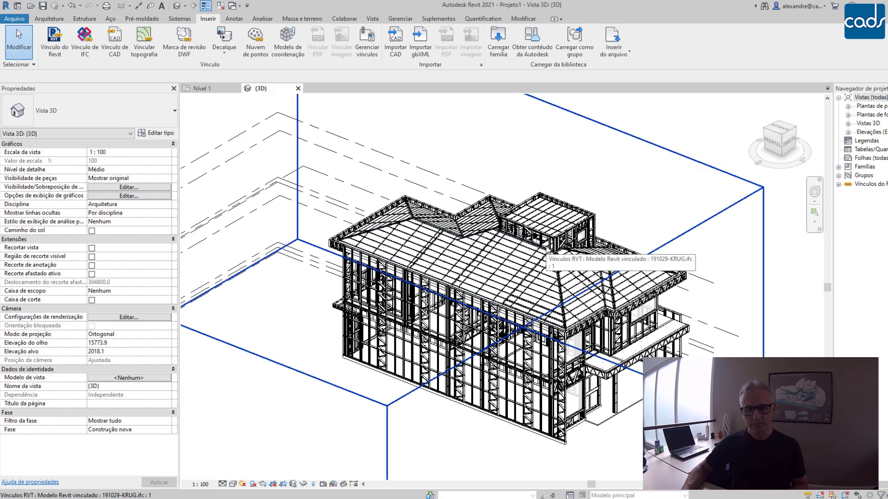
- Bind the 191029-KRUG.ifc link into the project with only Detalhes anexados included, accepting the project's existing types for duplicates
left_click(547, 250)
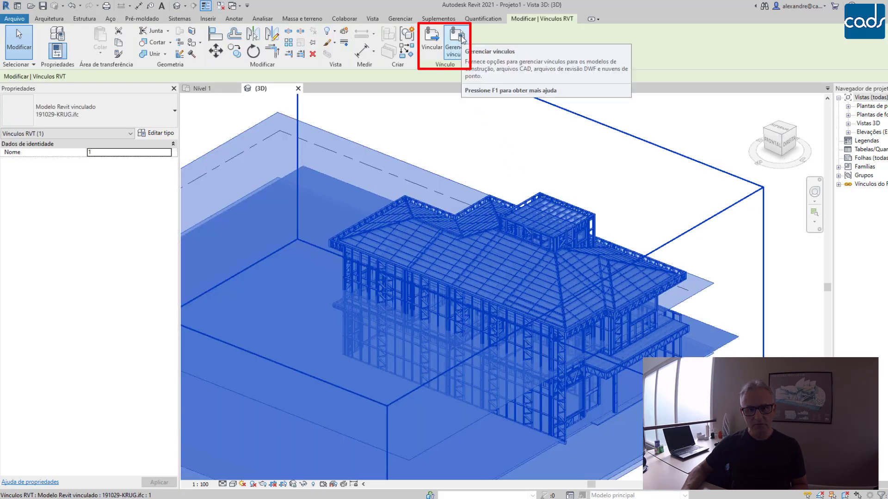
left_click(430, 47)
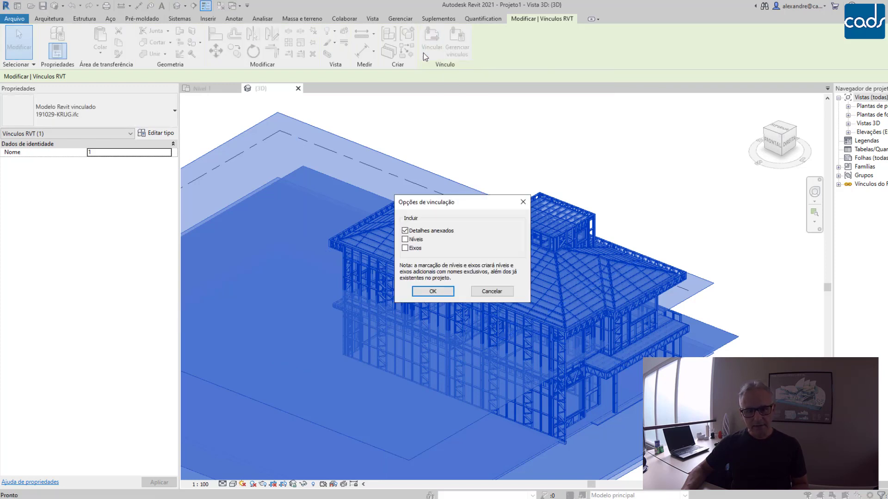
left_click_drag(450, 202, 476, 122)
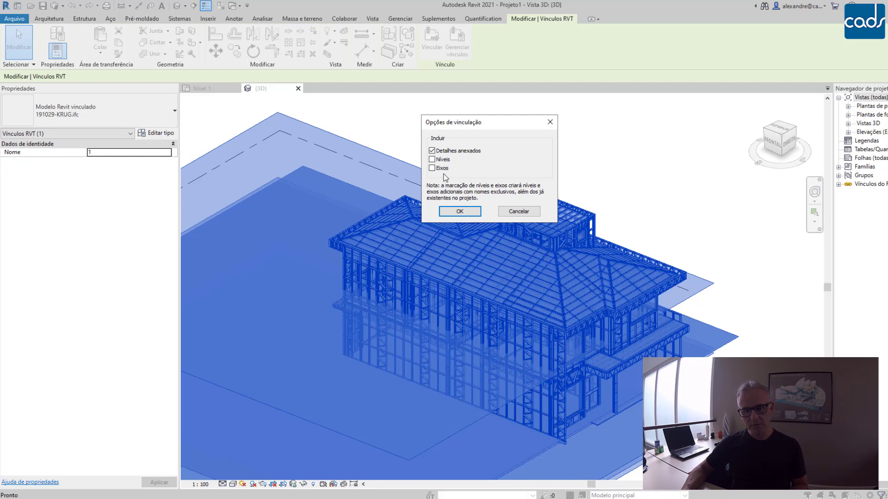
left_click(460, 211)
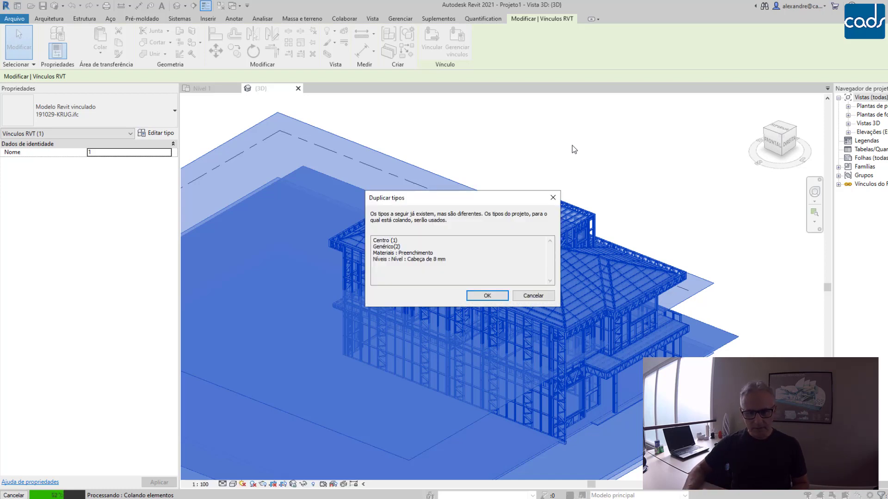
left_click(503, 299)
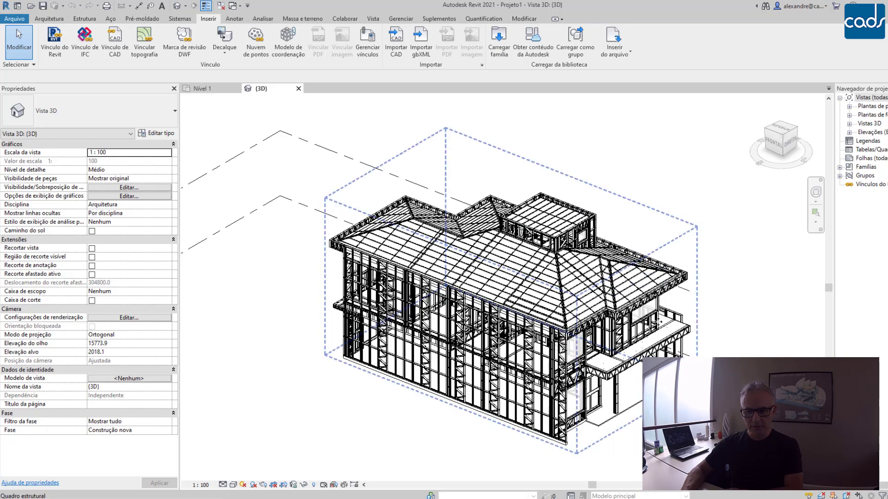
- Open the 191029-KRUG model group for editing, look at its wall panels, and finish the group edit
double_click(633, 405)
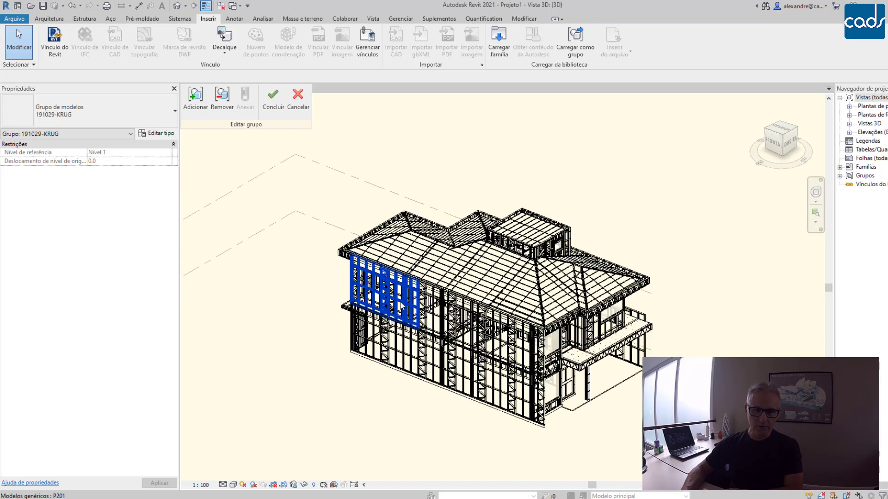
scroll(401, 305, "up", 2)
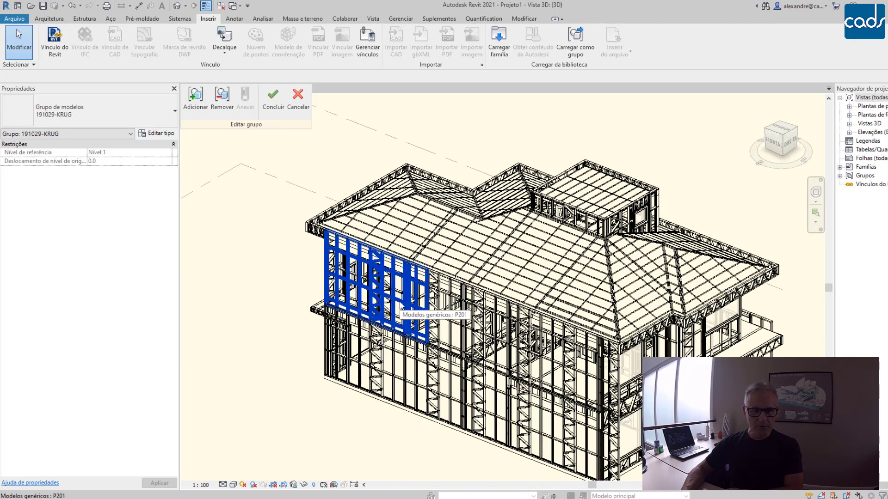
left_click(272, 97)
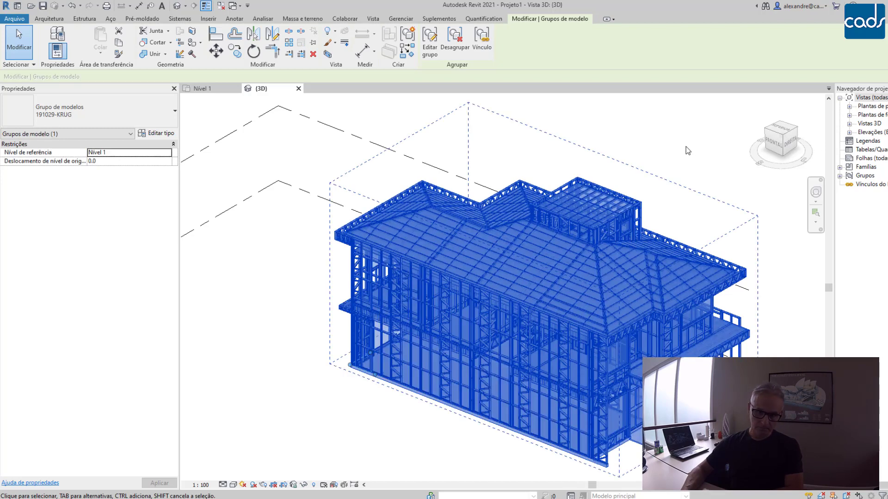
key("alt+i")
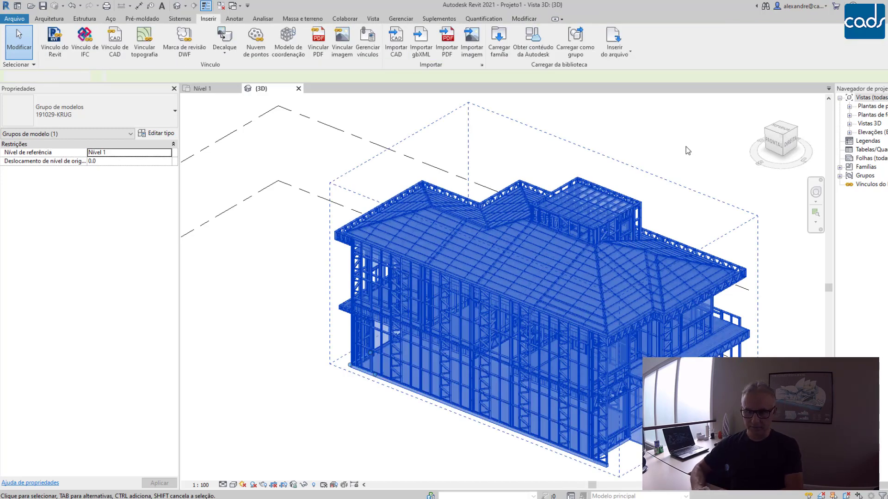
key("Escape")
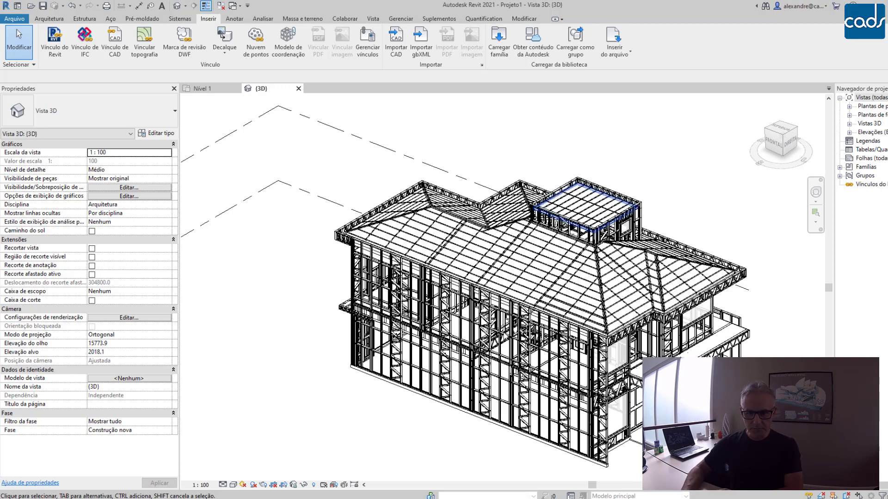
- Inspect the IFC properties of wall panel P203 inside the group and of one of its diagonal bracing members
scroll(562, 393, "up", 2)
scroll(562, 393, "up", 2)
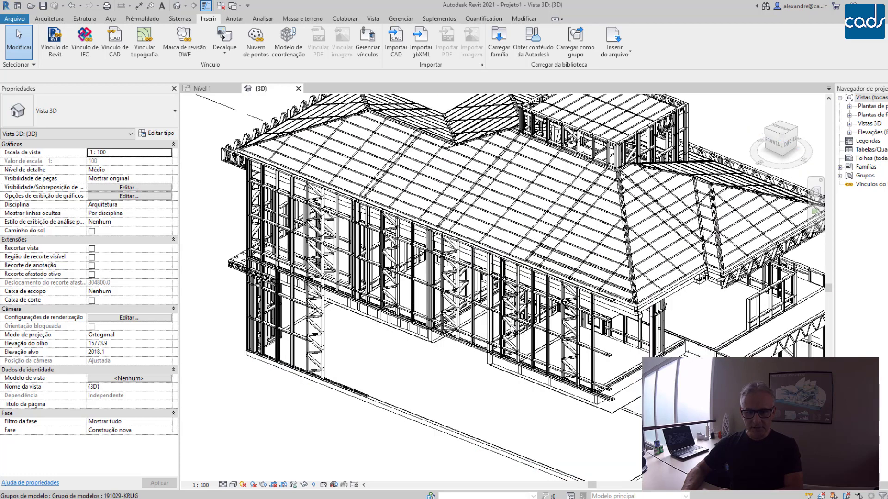
scroll(517, 315, "up", 4)
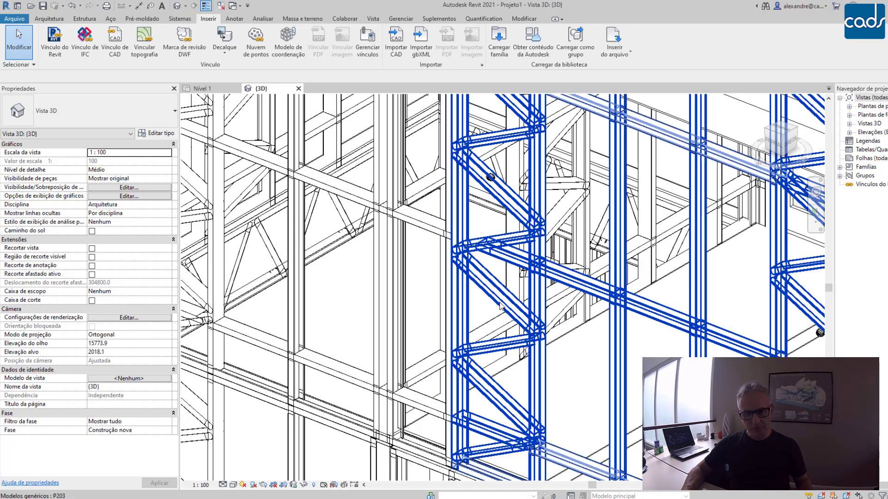
left_click(501, 305)
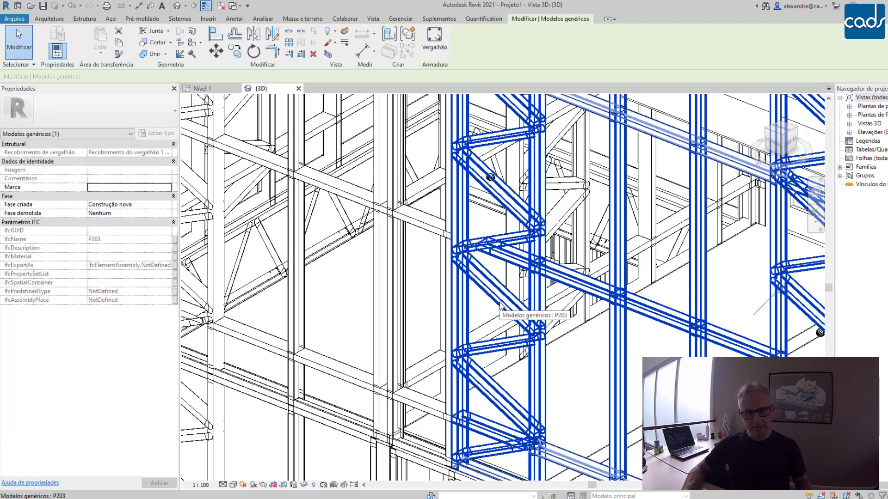
key("Tab")
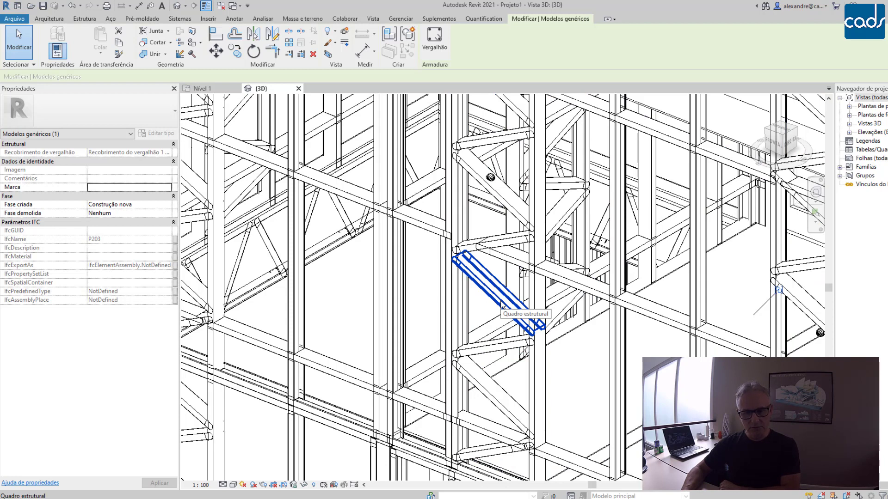
left_click(501, 304)
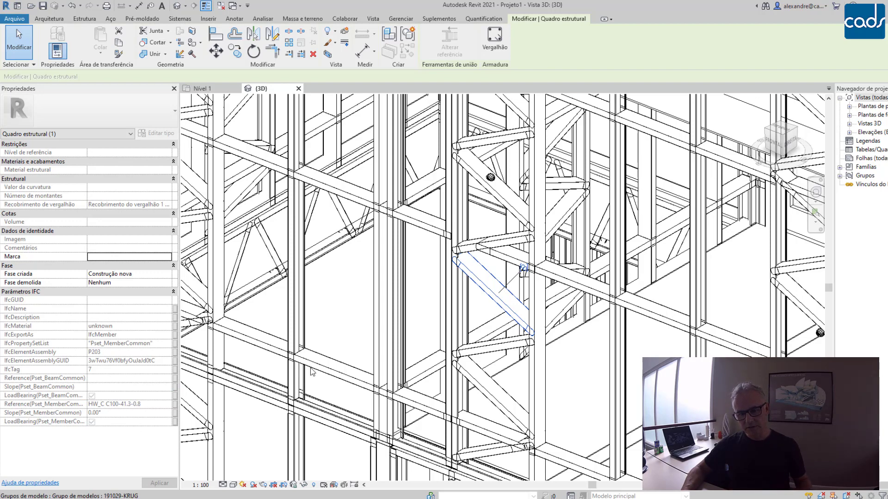
- Inspect the IFC properties of the vertical stud beside the diagonal, and look over the whole house frame
left_click(531, 302)
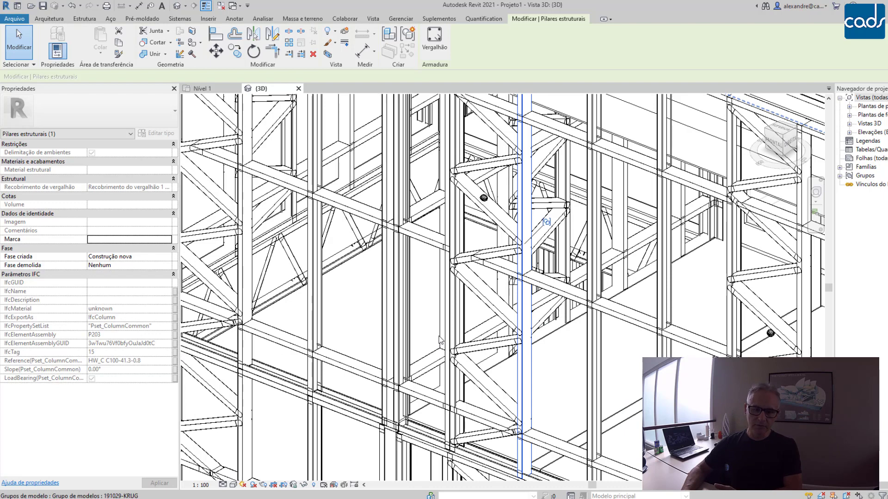
scroll(440, 341, "down", 5)
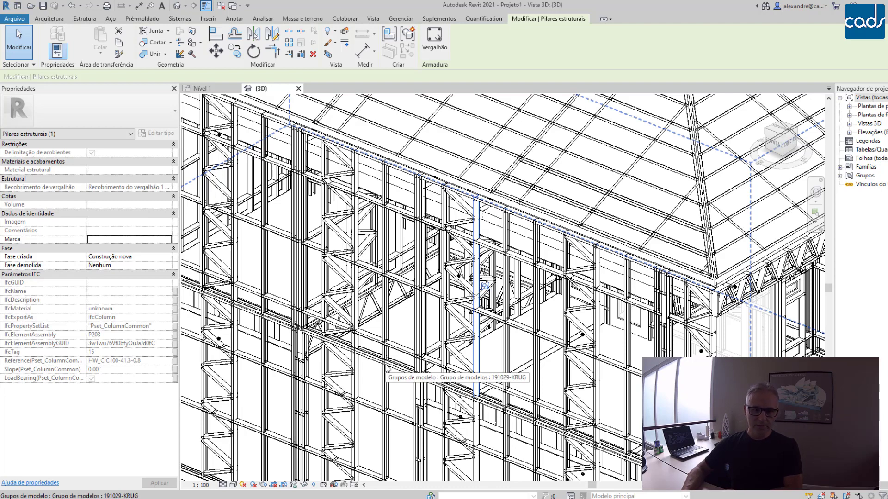
scroll(447, 329, "down", 2)
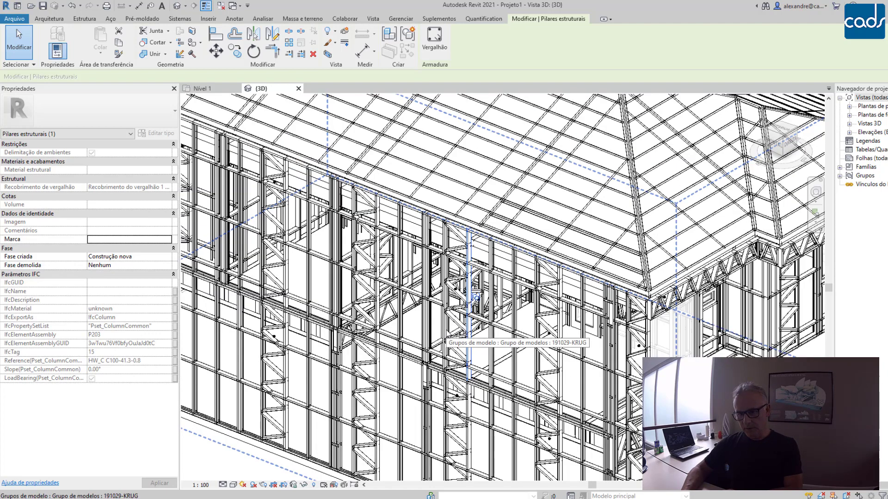
scroll(447, 329, "down", 3)
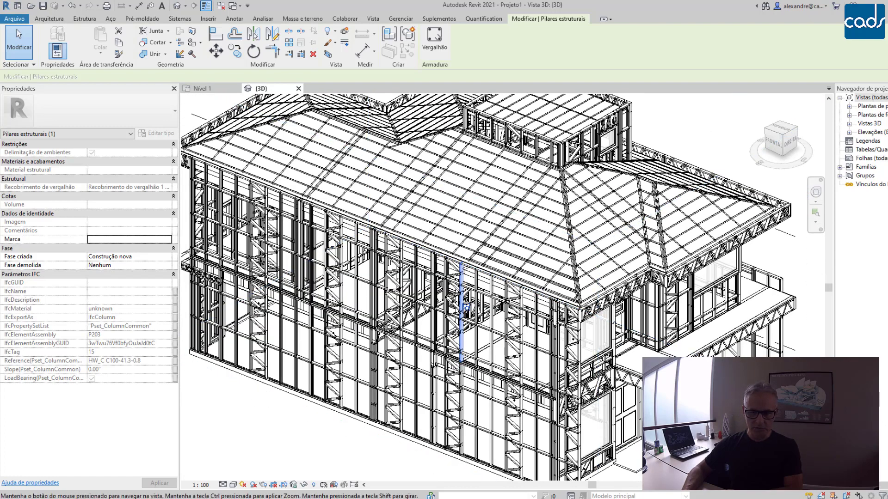
scroll(740, 370, "down", 3)
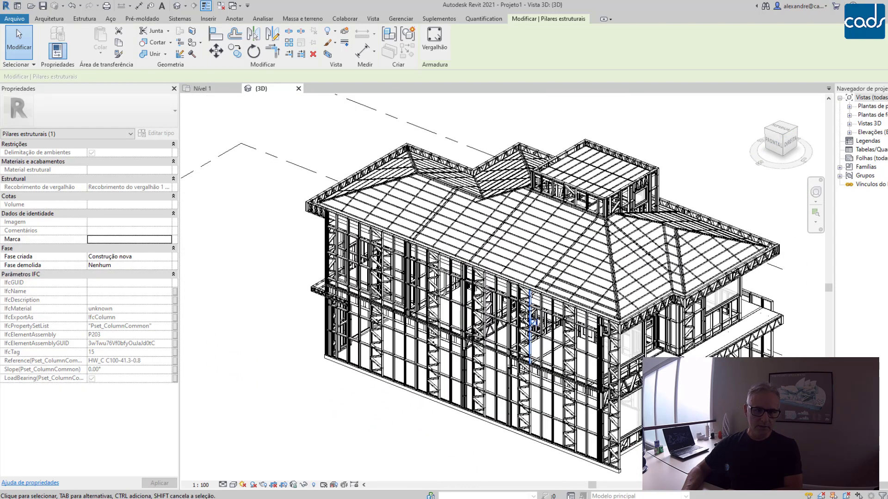
middle_click_drag(740, 384, 714, 365)
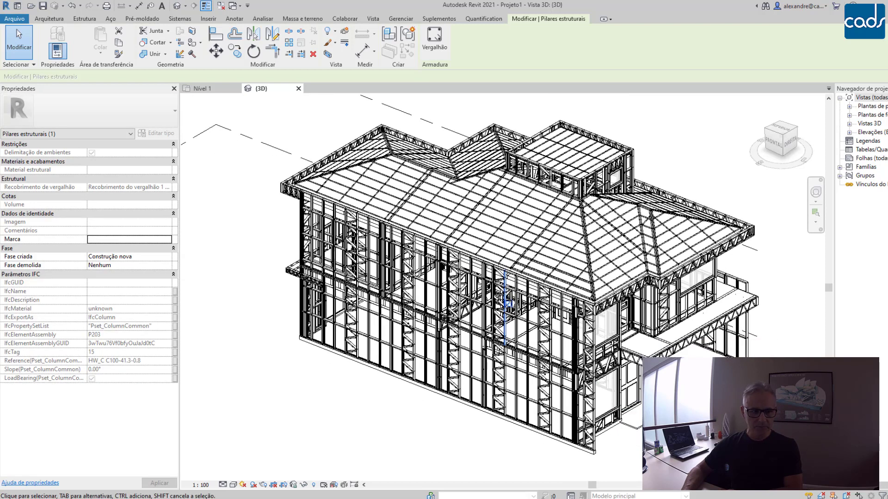